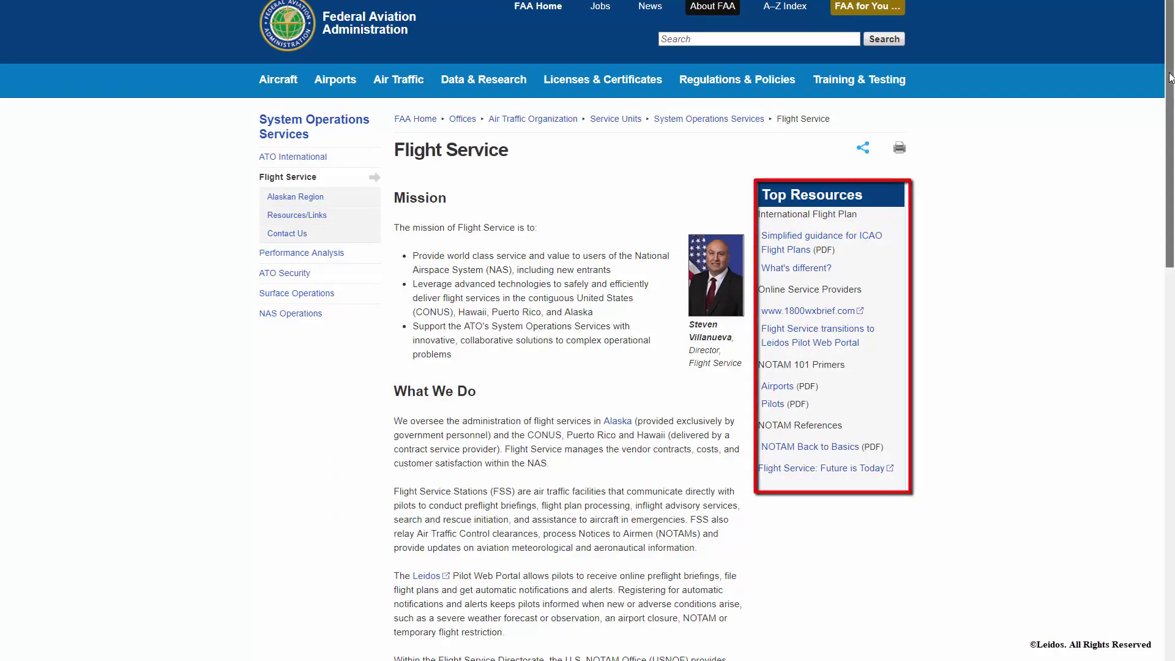
Step: Read through the FAA Flight Service page, including the mission, What We Do and Flight Service is Moving Forward sections
{"action": "scroll", "coordinate": [1169, 77], "scroll_direction": "down", "scroll_amount": 3}
{"action": "scroll", "coordinate": [587, 331], "scroll_direction": "down", "scroll_amount": 6}
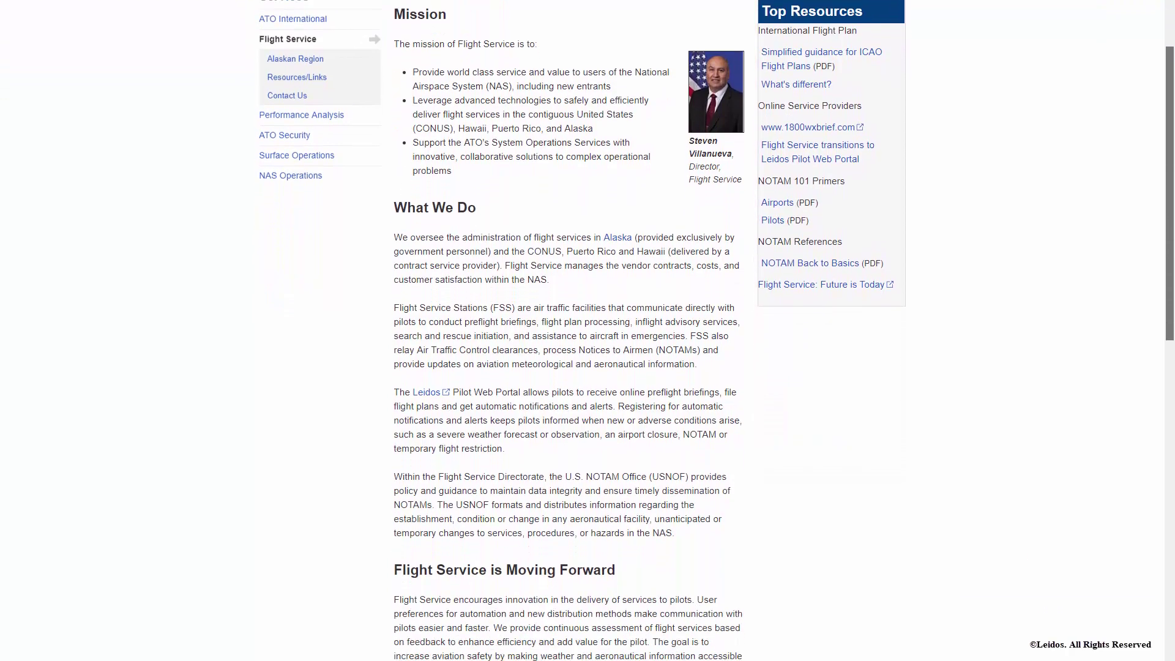
{"action": "scroll", "coordinate": [587, 330], "scroll_direction": "down", "scroll_amount": 4}
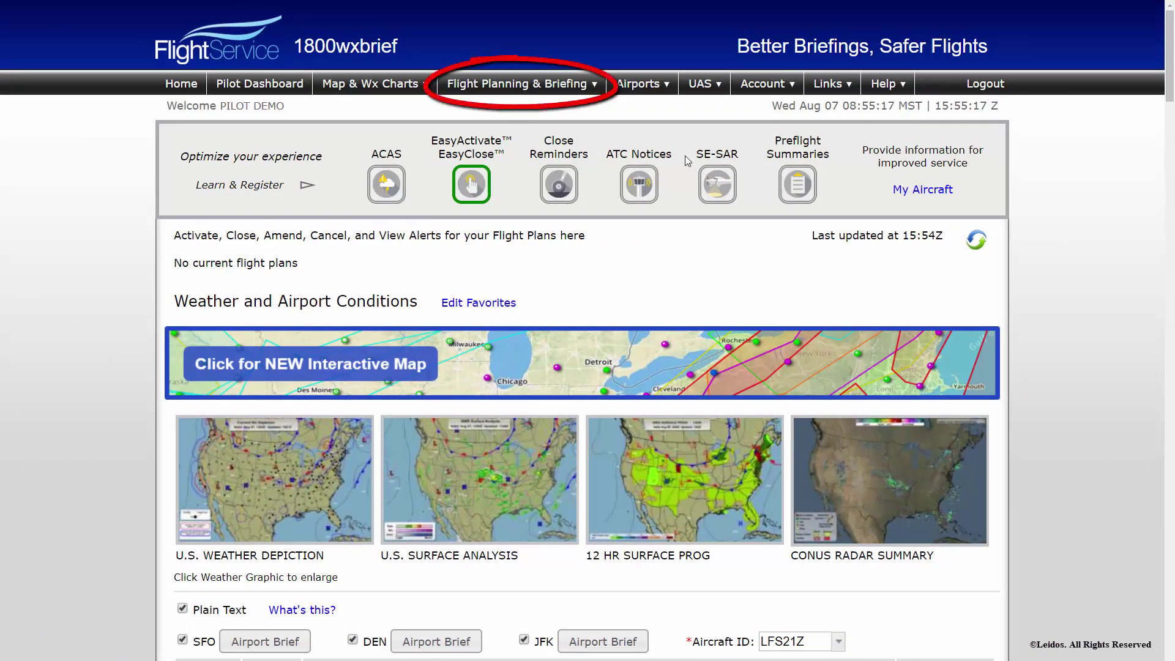
Step: Open the ICAO flight plan form and show the list of recent flight plans on the KSEA TO KBOS draft
{"action": "left_click", "coordinate": [542, 86]}
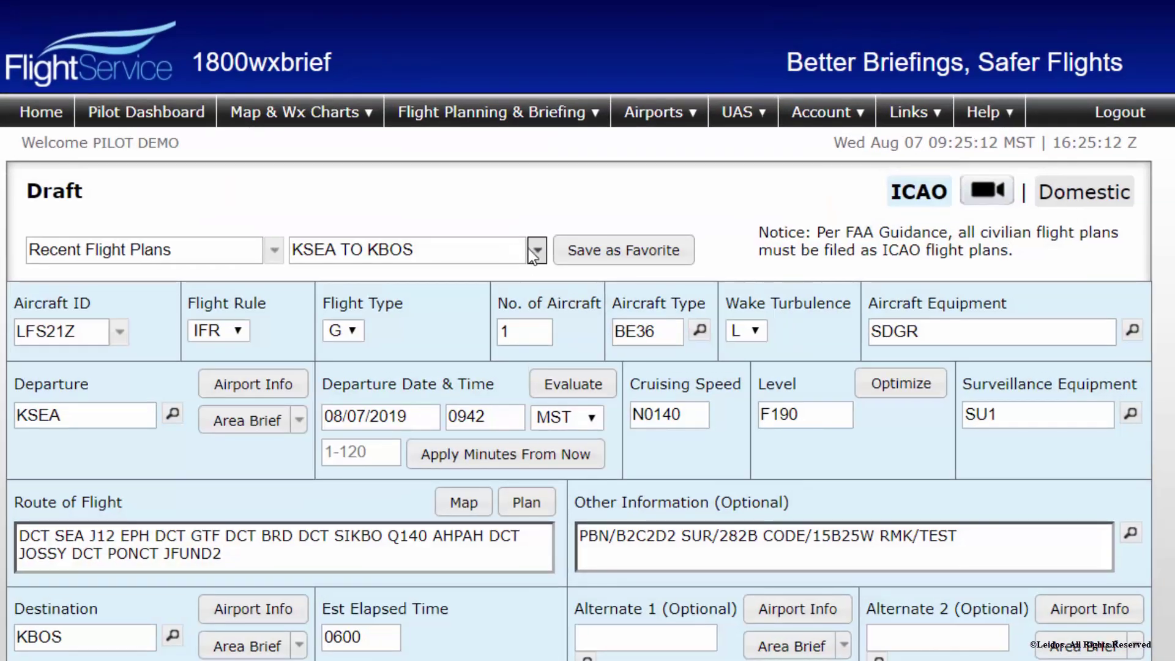
{"action": "left_click", "coordinate": [537, 250]}
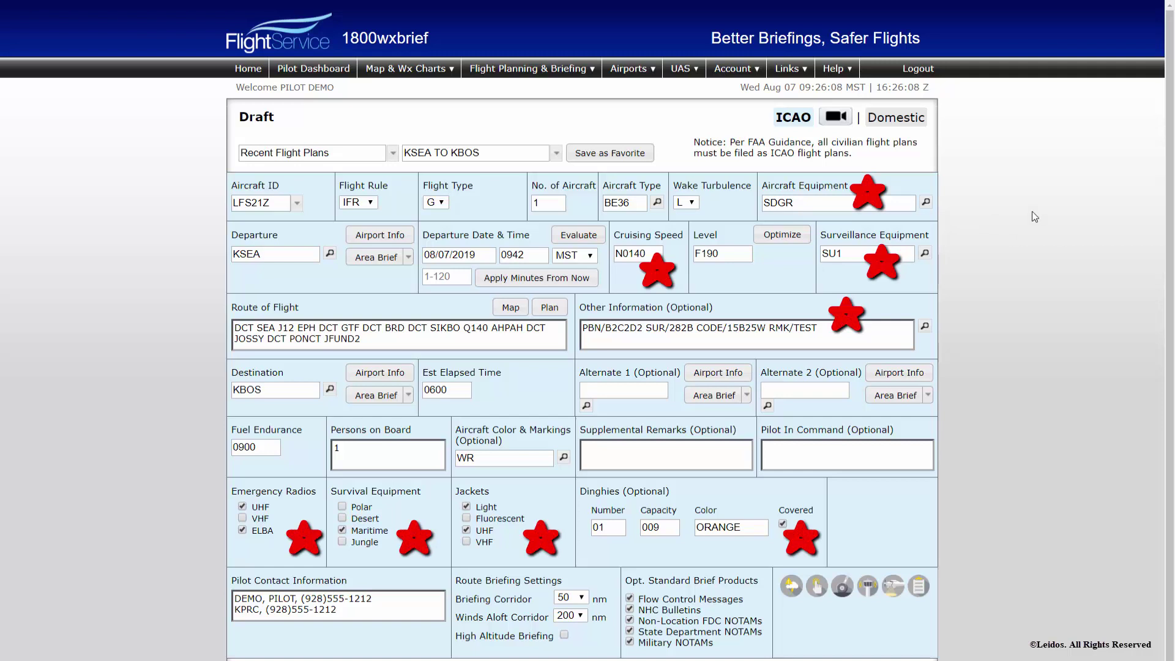
Step: Open the account's aircraft page and bring up the Aircraft Information of primary aircraft LFS21Z for editing
{"action": "left_click", "coordinate": [734, 68]}
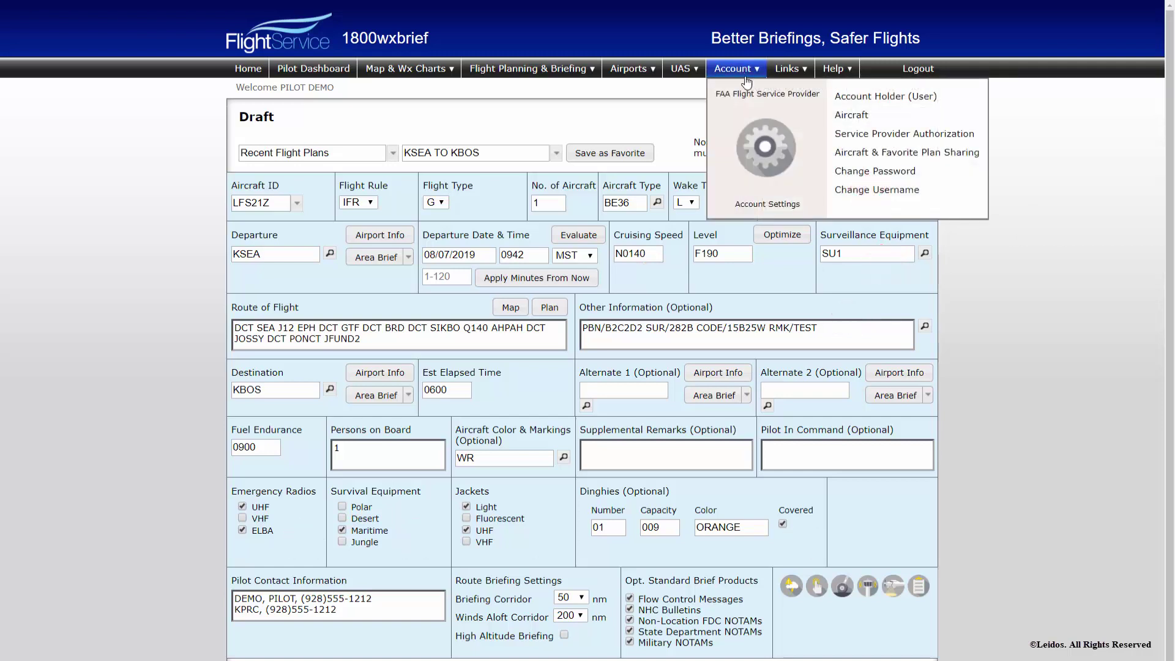
{"action": "left_click", "coordinate": [856, 117]}
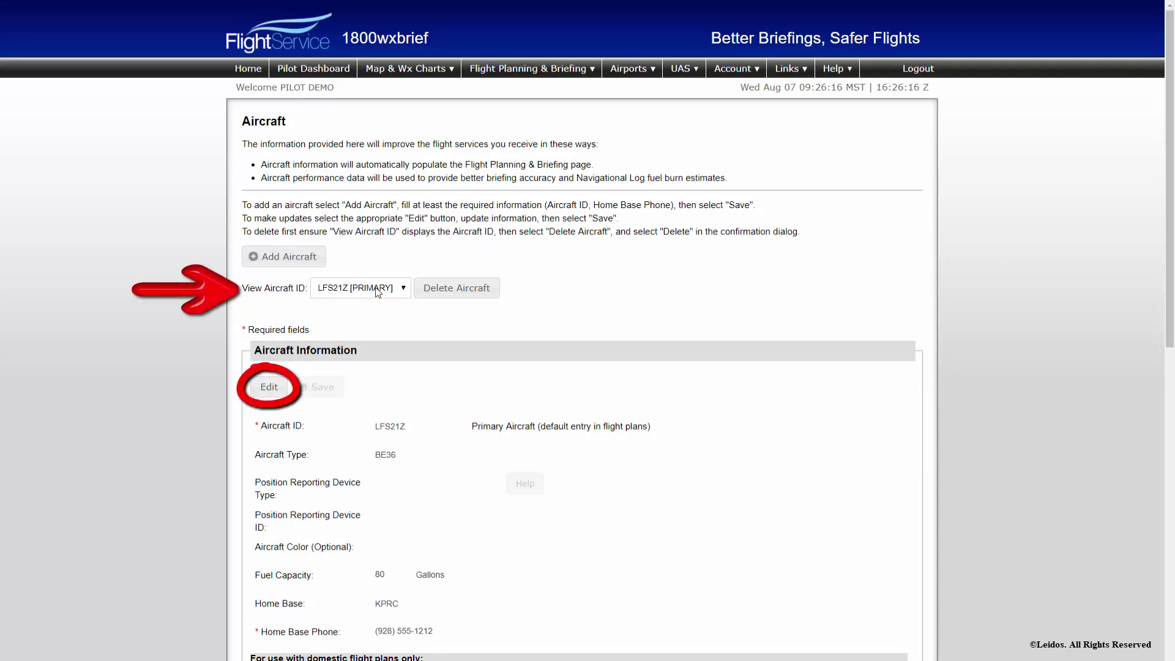
{"action": "left_click", "coordinate": [268, 387]}
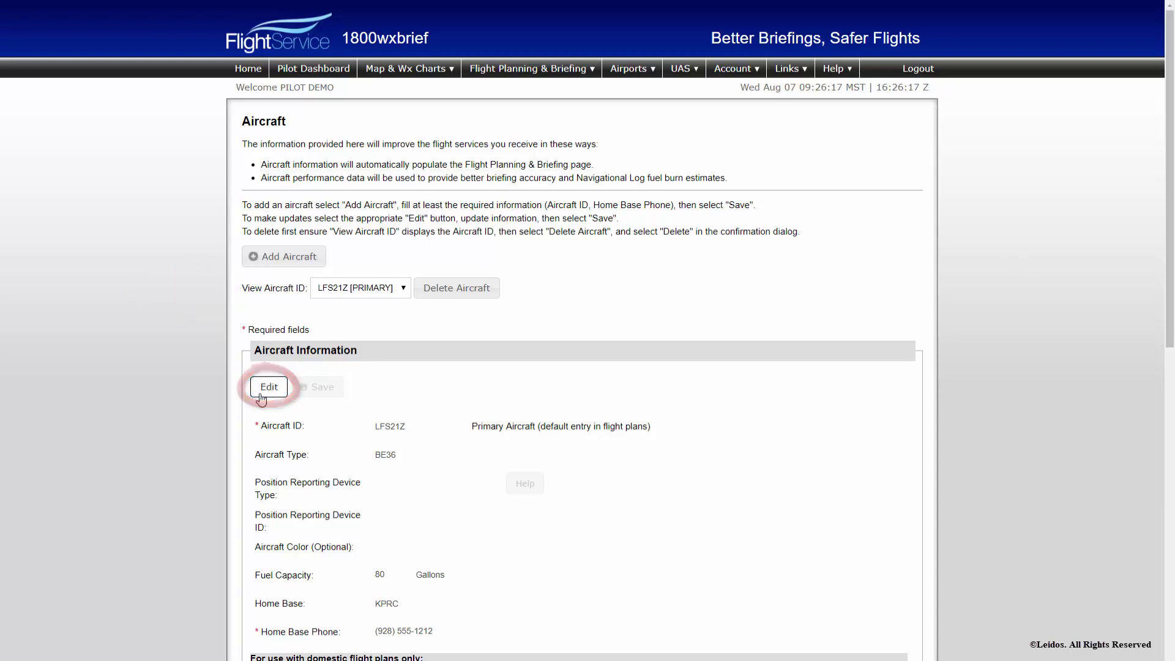
{"action": "scroll", "coordinate": [197, 389], "scroll_direction": "down", "scroll_amount": 5}
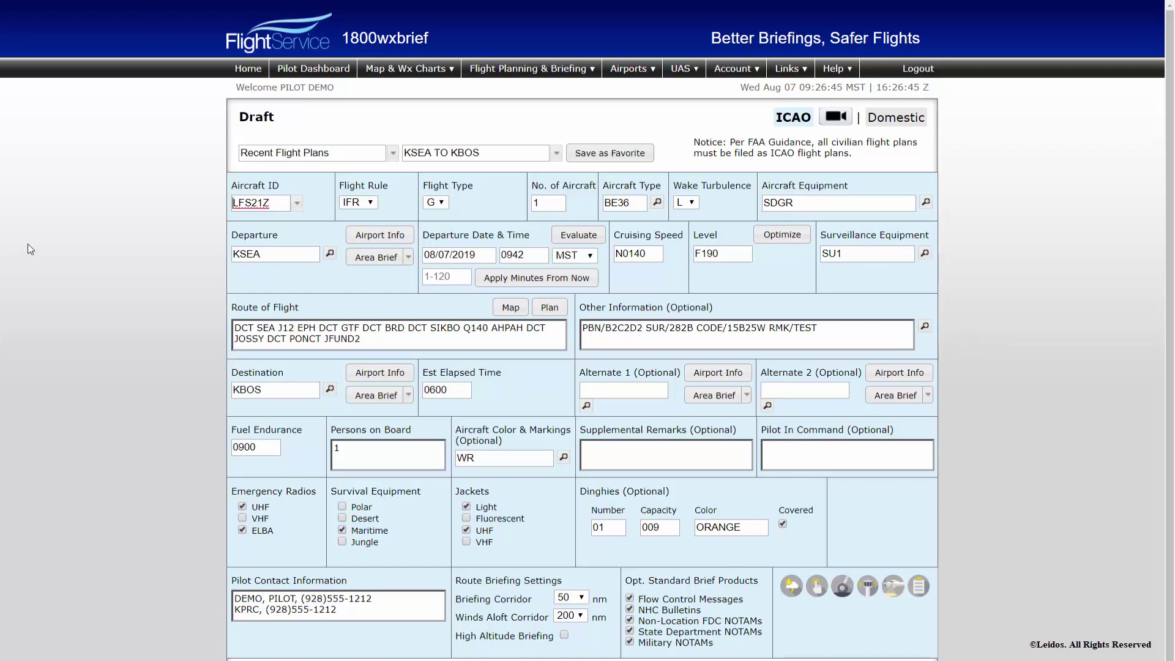
Step: Read the format help for the Aircraft ID and Flight Rule fields, closing each help dialog
{"action": "left_click", "coordinate": [255, 185]}
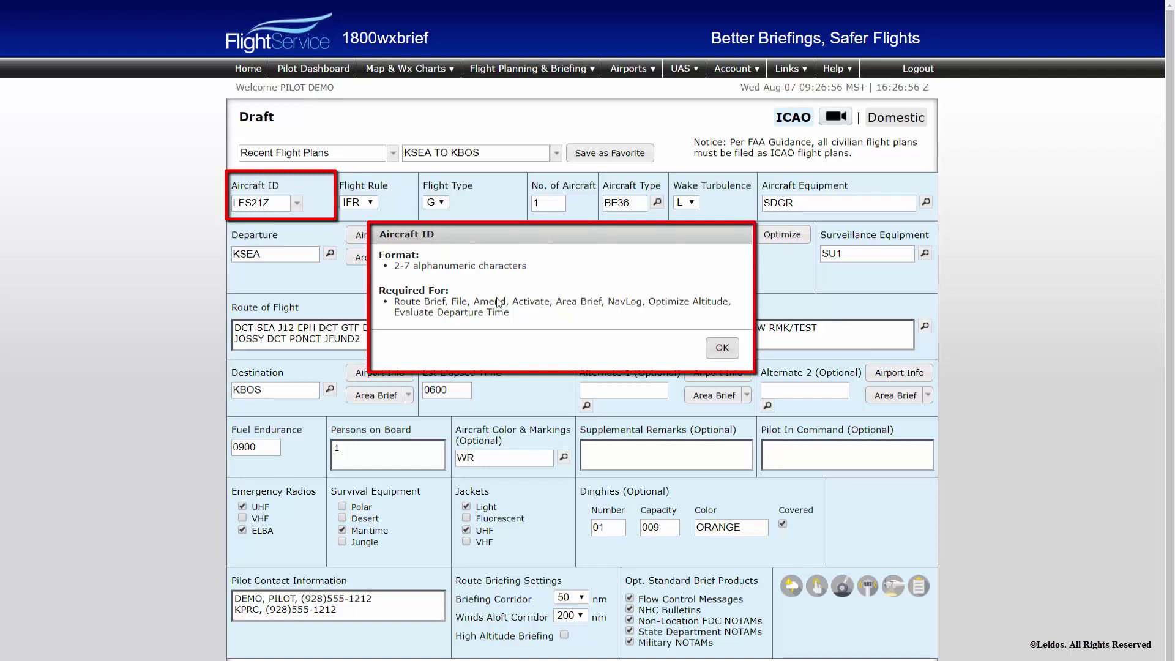
{"action": "left_click", "coordinate": [718, 353]}
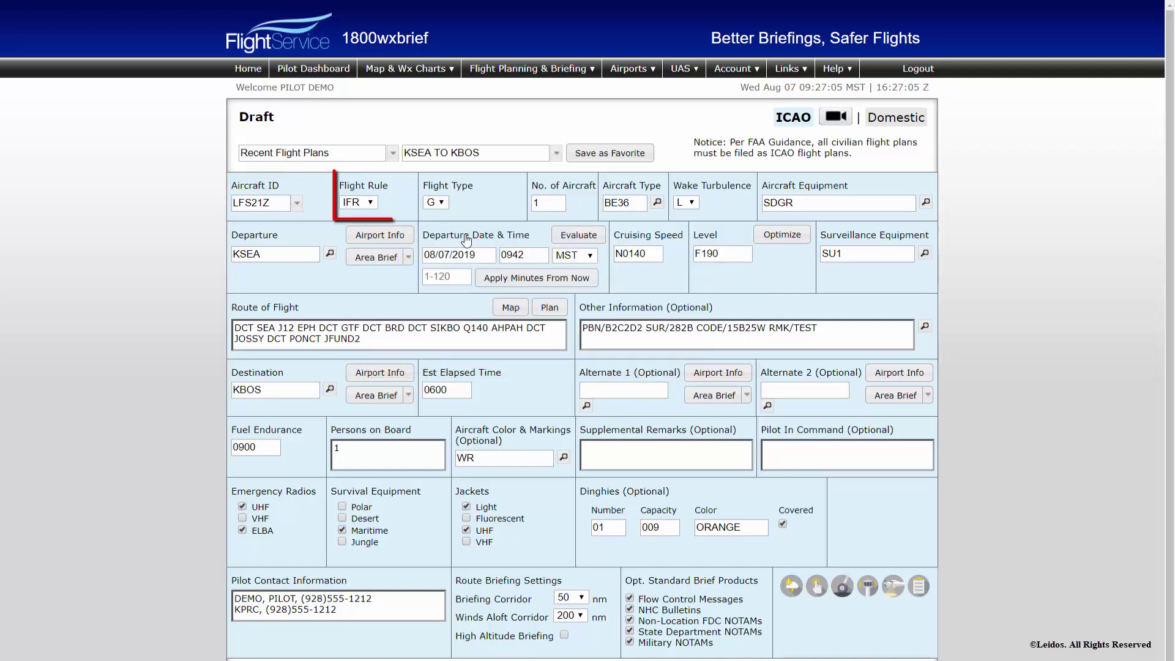
{"action": "left_click", "coordinate": [379, 188]}
{"action": "left_click", "coordinate": [716, 413]}
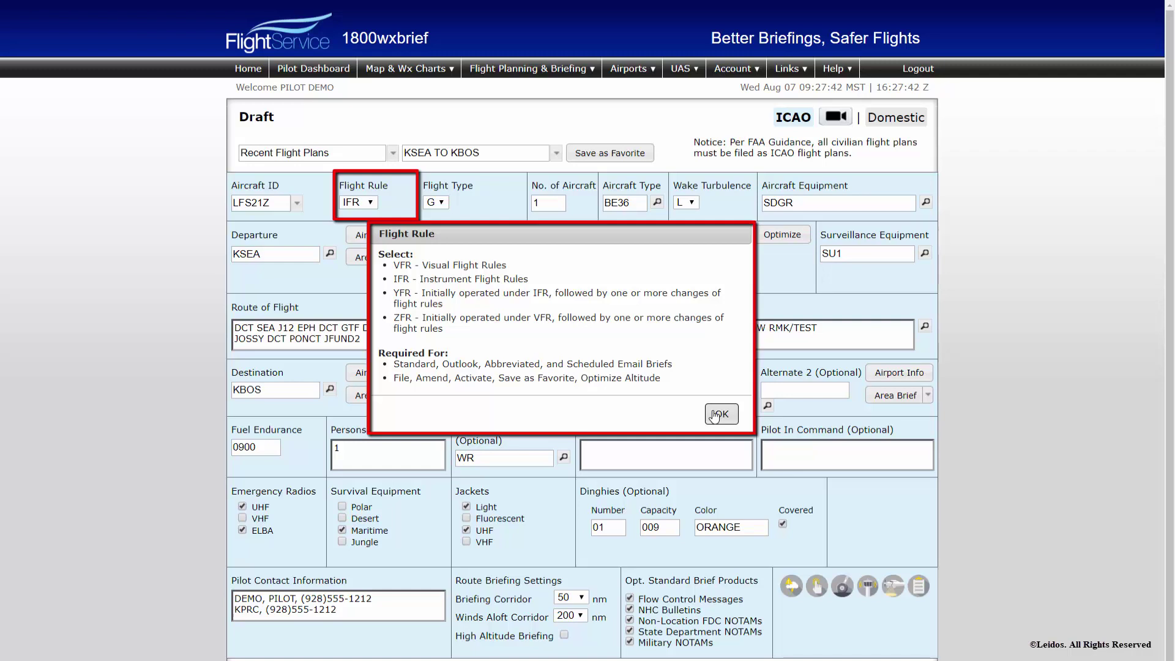
{"action": "left_click", "coordinate": [716, 414]}
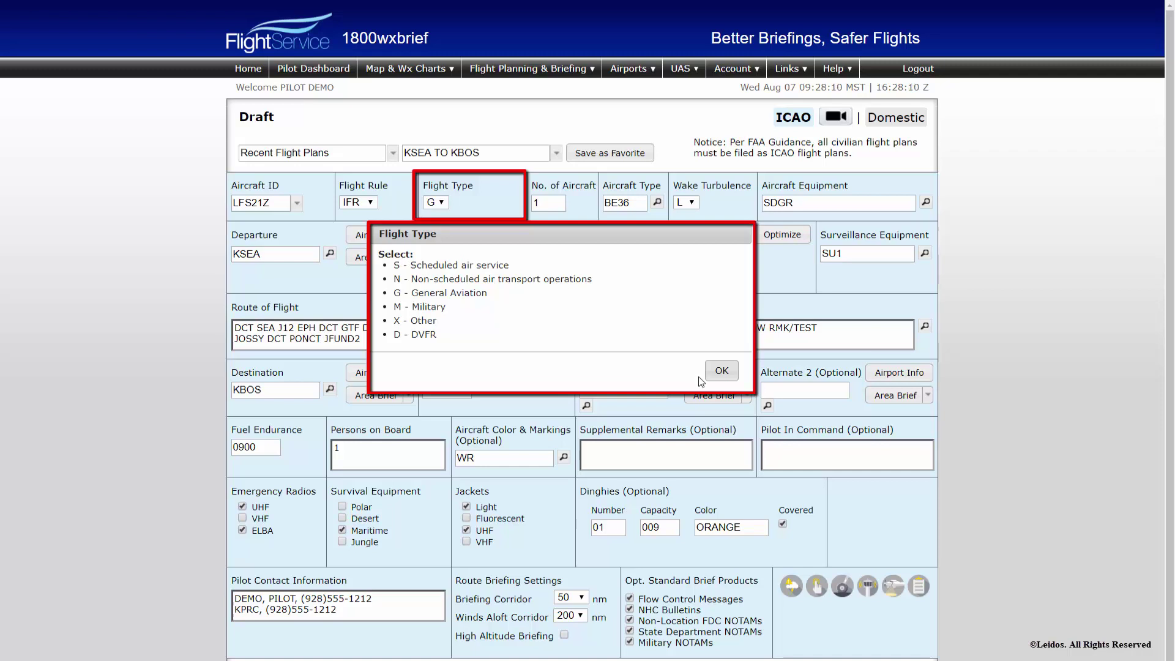
Step: Review the entry rules for Flight Type, No. of Aircraft and Aircraft Type, dismissing each help dialog
{"action": "left_click", "coordinate": [717, 372]}
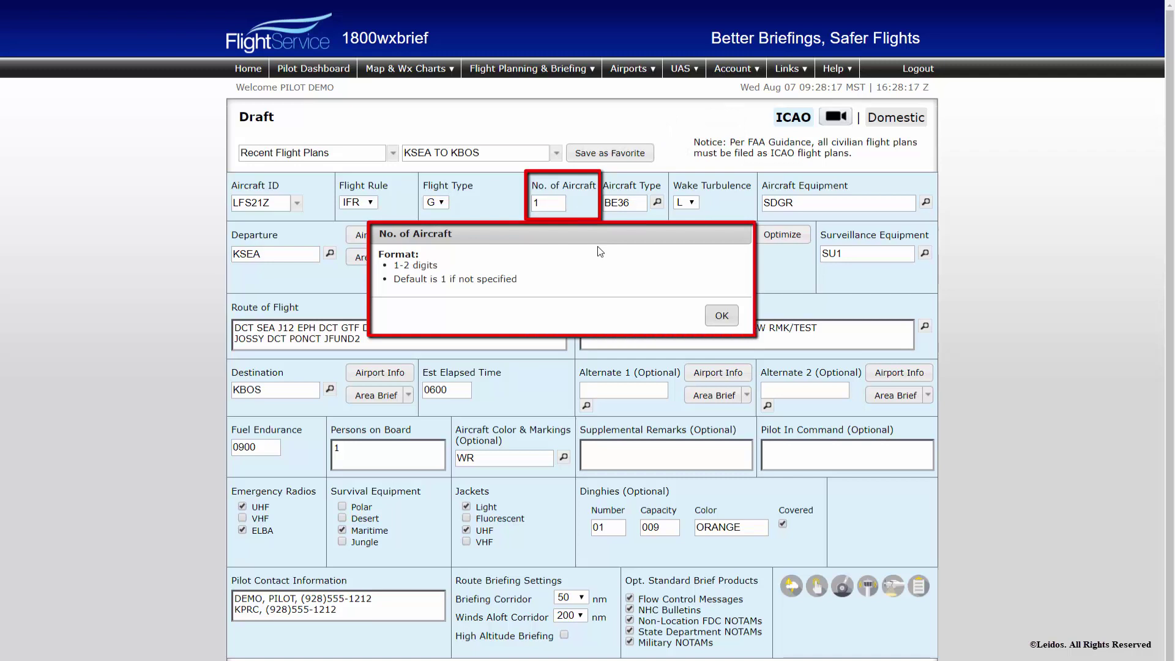
{"action": "key", "text": "Return"}
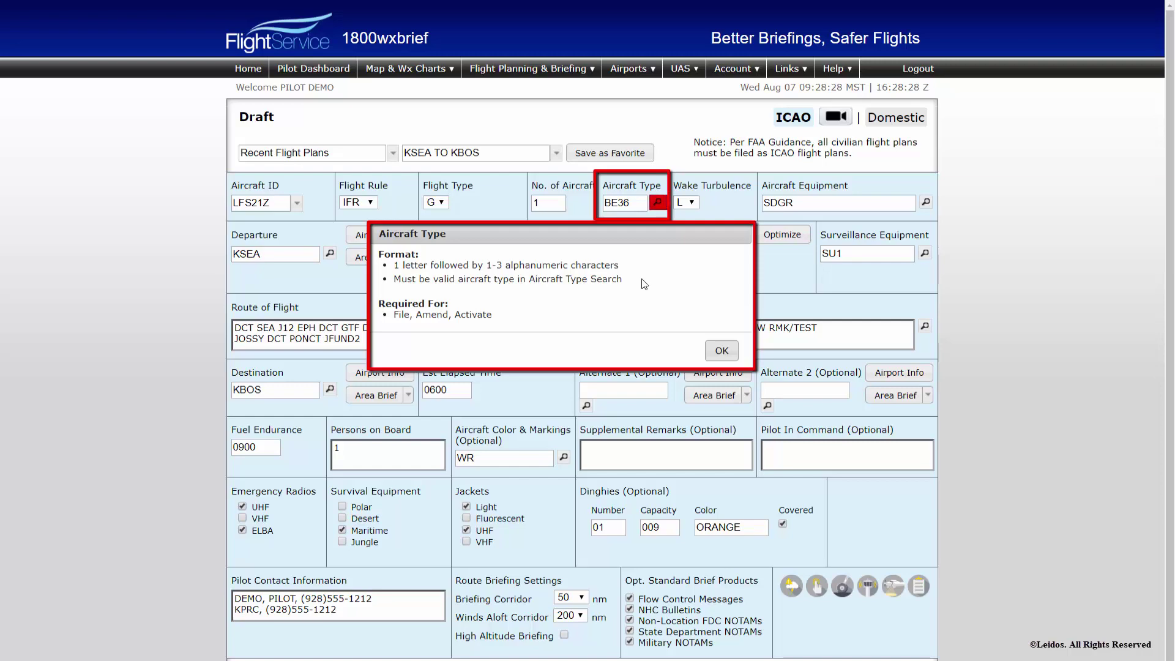
{"action": "key", "text": "Return"}
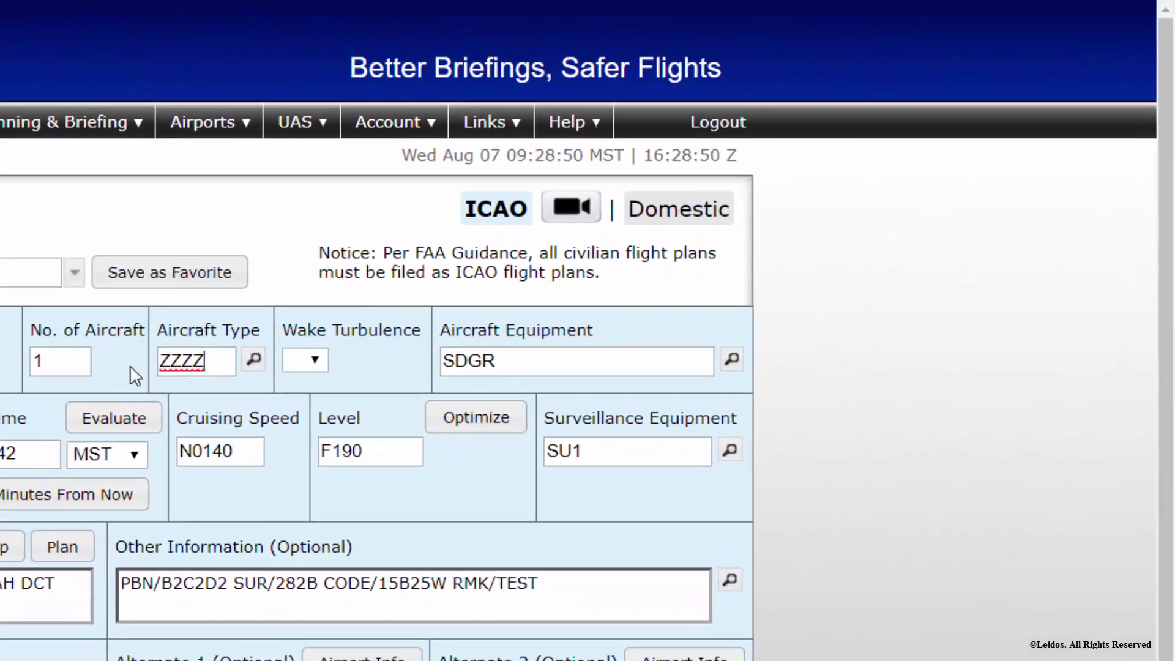
Step: Append TYP/SONEX to the end of Other Information to describe the ZZZZ aircraft type
{"action": "left_click", "coordinate": [569, 588]}
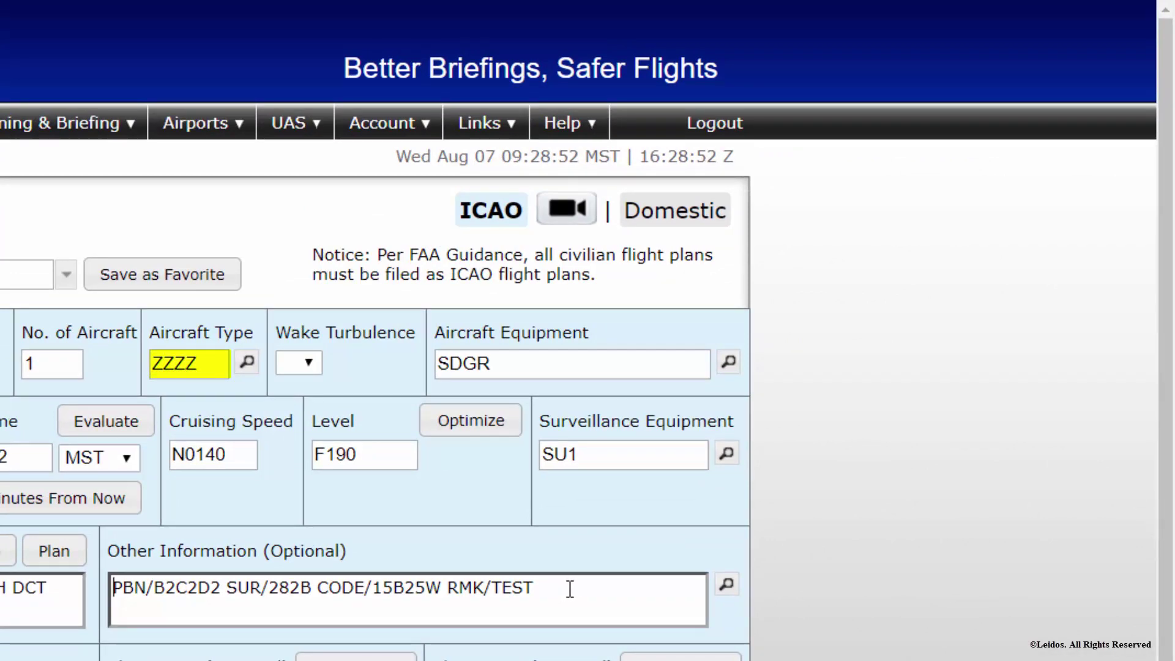
{"action": "left_click", "coordinate": [546, 591]}
{"action": "type", "text": "TYP/SONEX"}
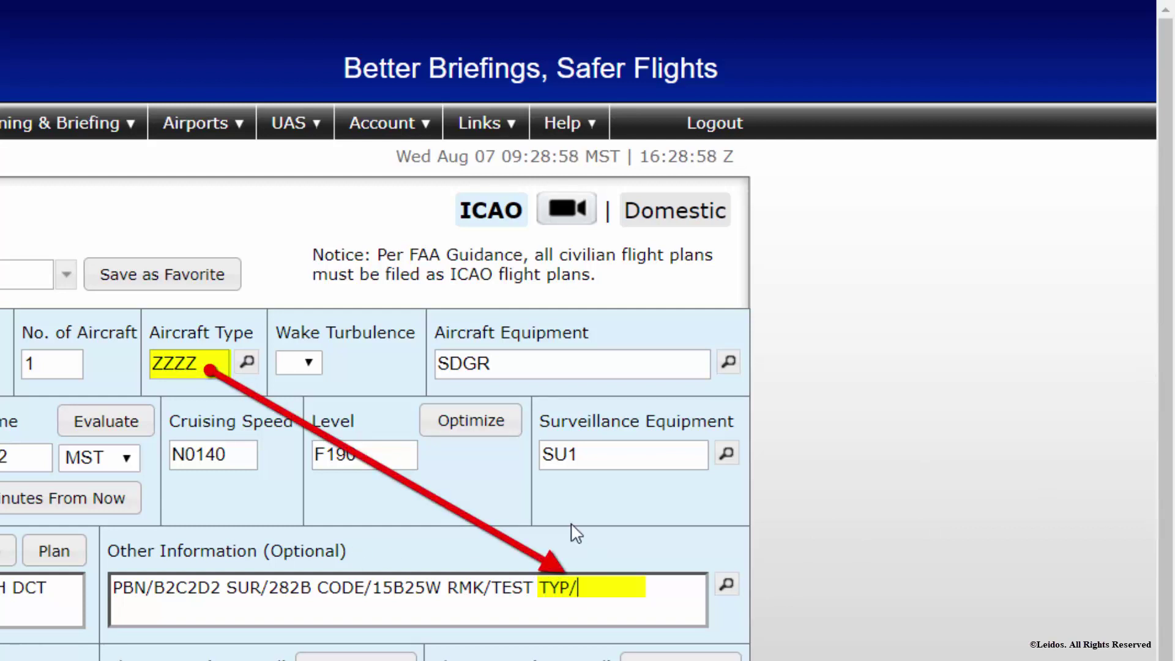
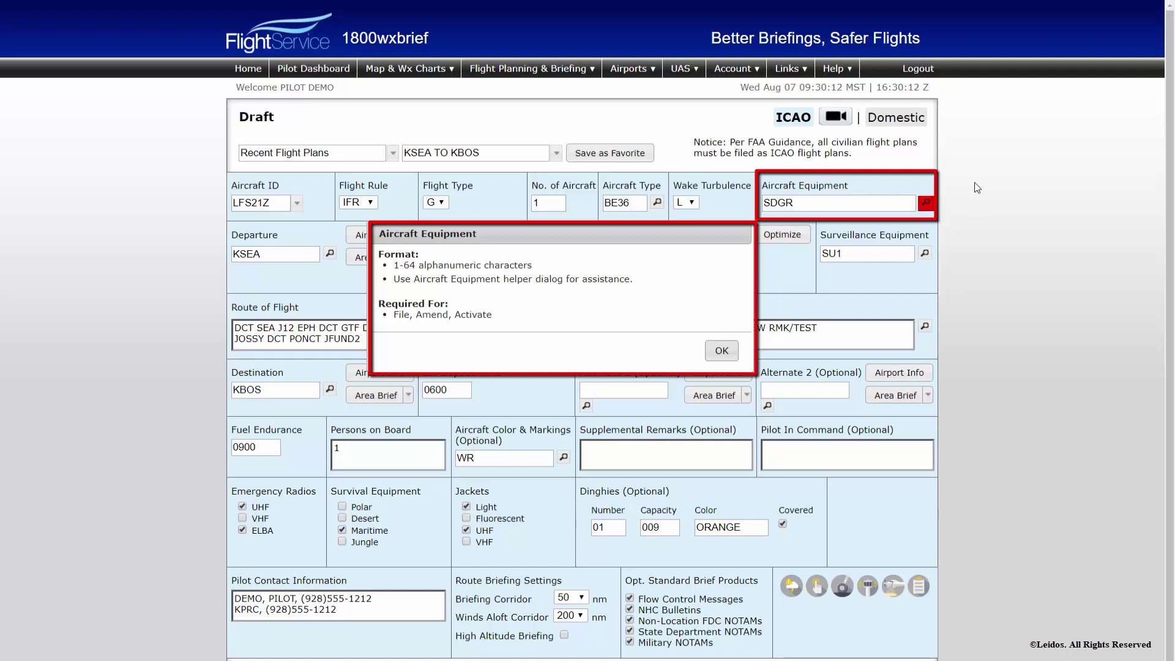
Step: Examine the helper dialogs for Aircraft Equipment and Surveillance Equipment codes
{"action": "left_click", "coordinate": [928, 203]}
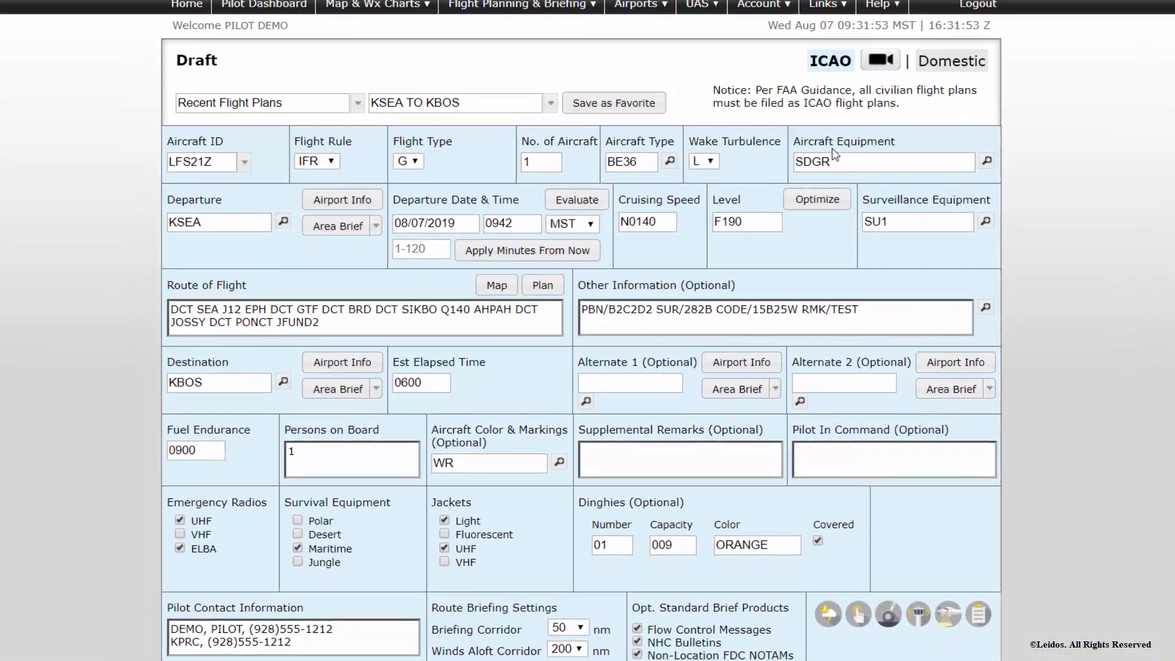
{"action": "left_click", "coordinate": [857, 207]}
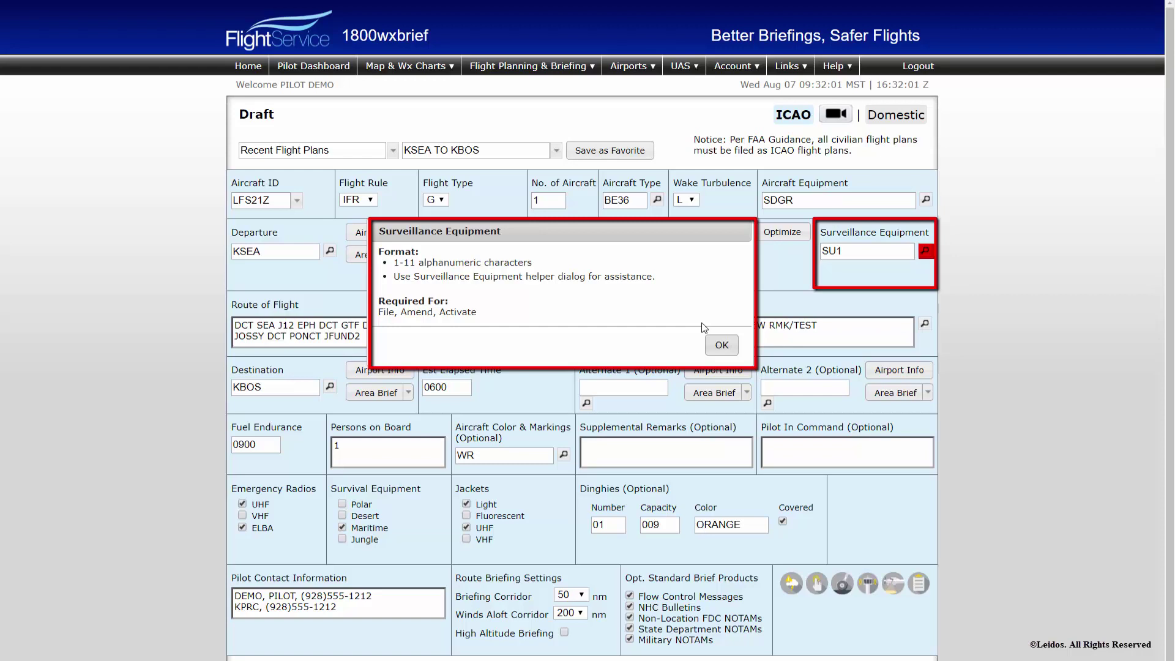
{"action": "left_click", "coordinate": [925, 251]}
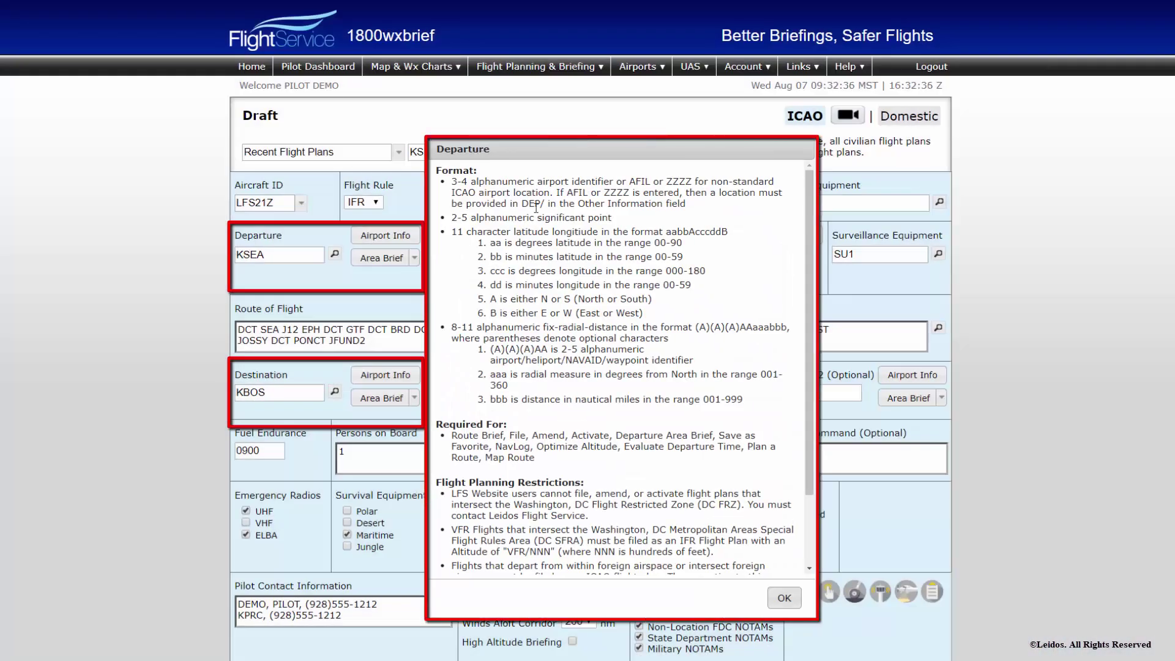
Step: Read the Departure entry rules through the flight planning restrictions, and the Departure Date & Time format help
{"action": "left_click_drag", "start_coordinate": [810, 405], "coordinate": [809, 472]}
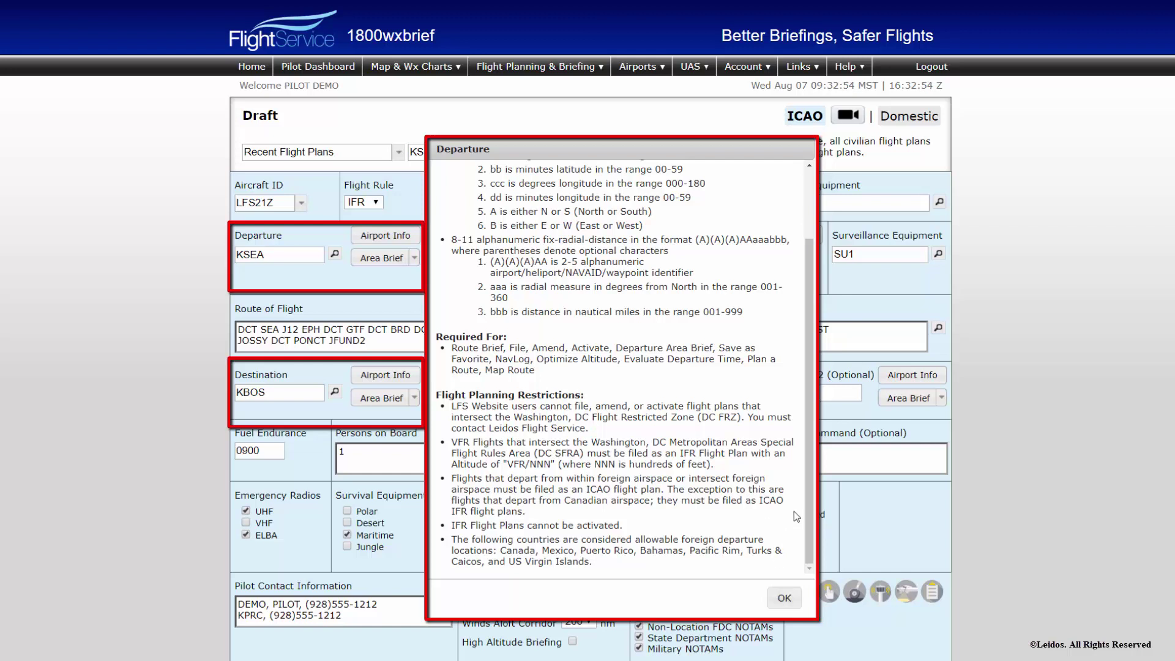
{"action": "scroll", "coordinate": [809, 405], "scroll_direction": "up", "scroll_amount": 3}
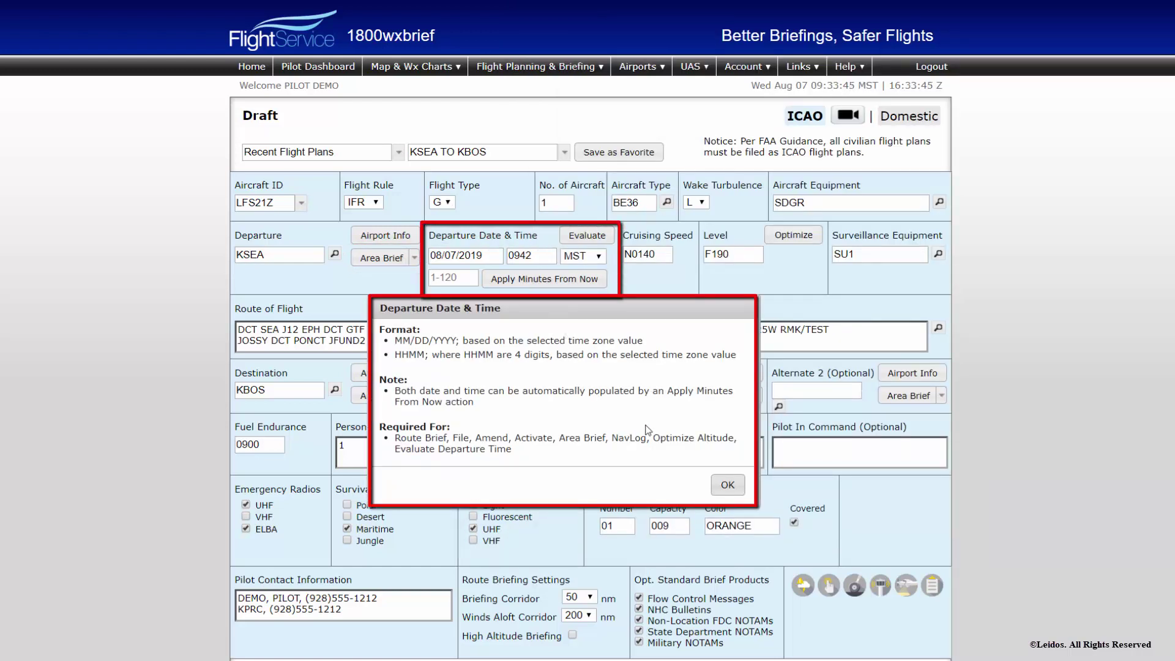
{"action": "left_click", "coordinate": [726, 485]}
Step: Evaluate the departure time options and run the altitude optimization for the KSEA to KBOS flight
{"action": "left_click", "coordinate": [586, 236]}
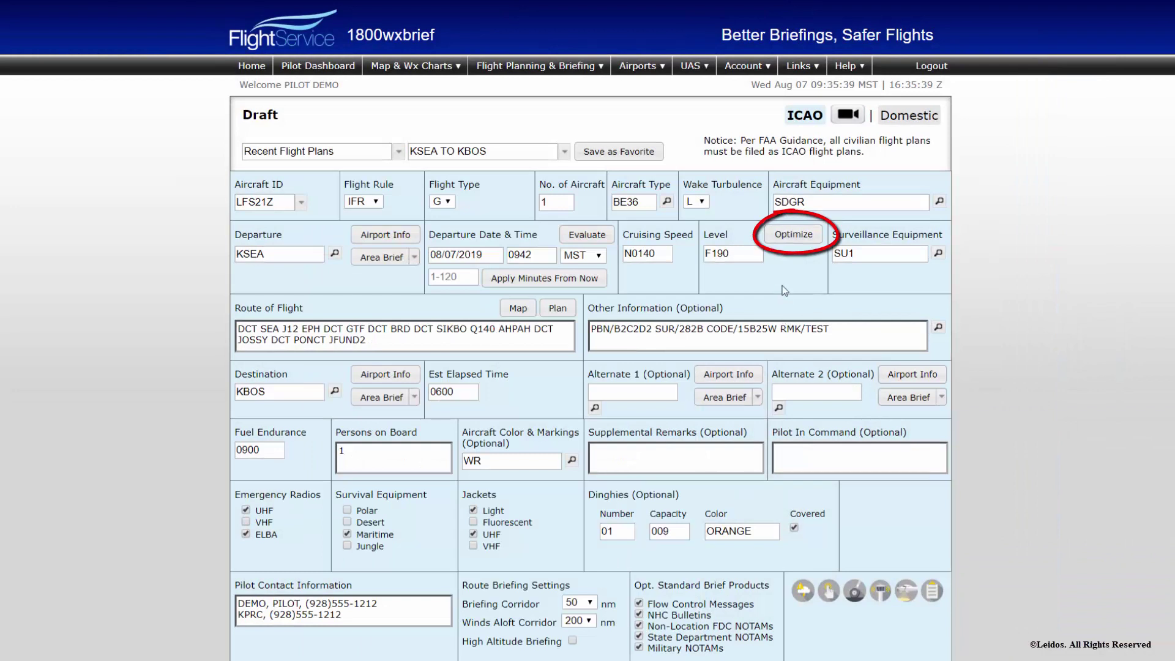
{"action": "left_click", "coordinate": [791, 242]}
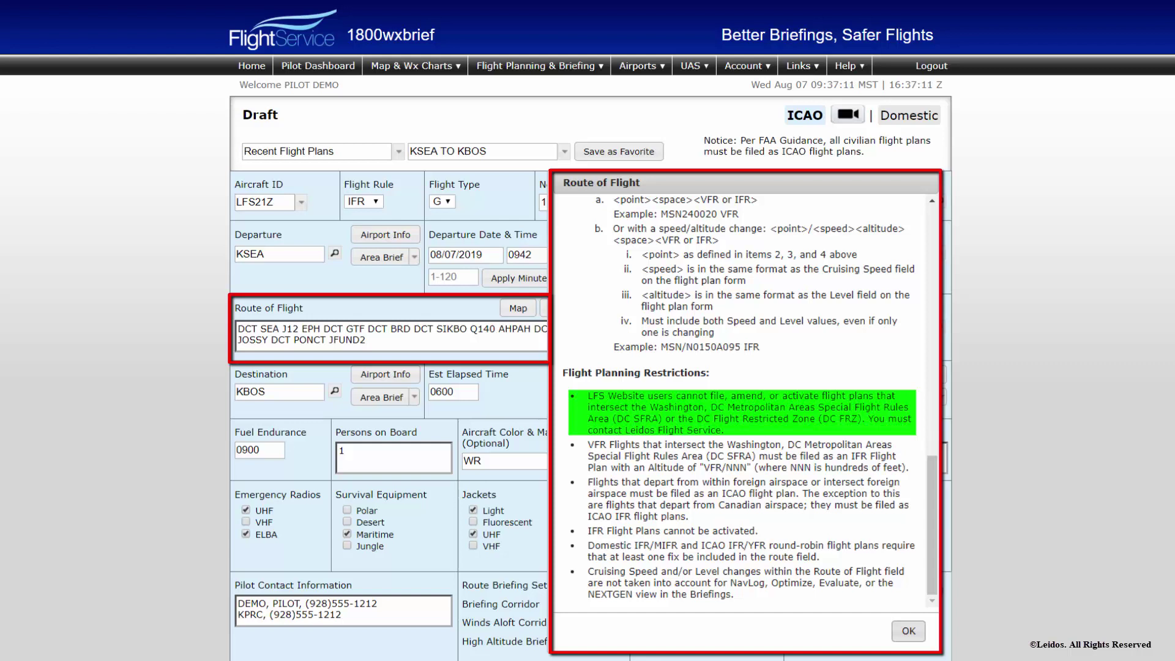
Step: Close the Route of Flight help, view the route on the map and open the route planner
{"action": "key", "text": "Escape"}
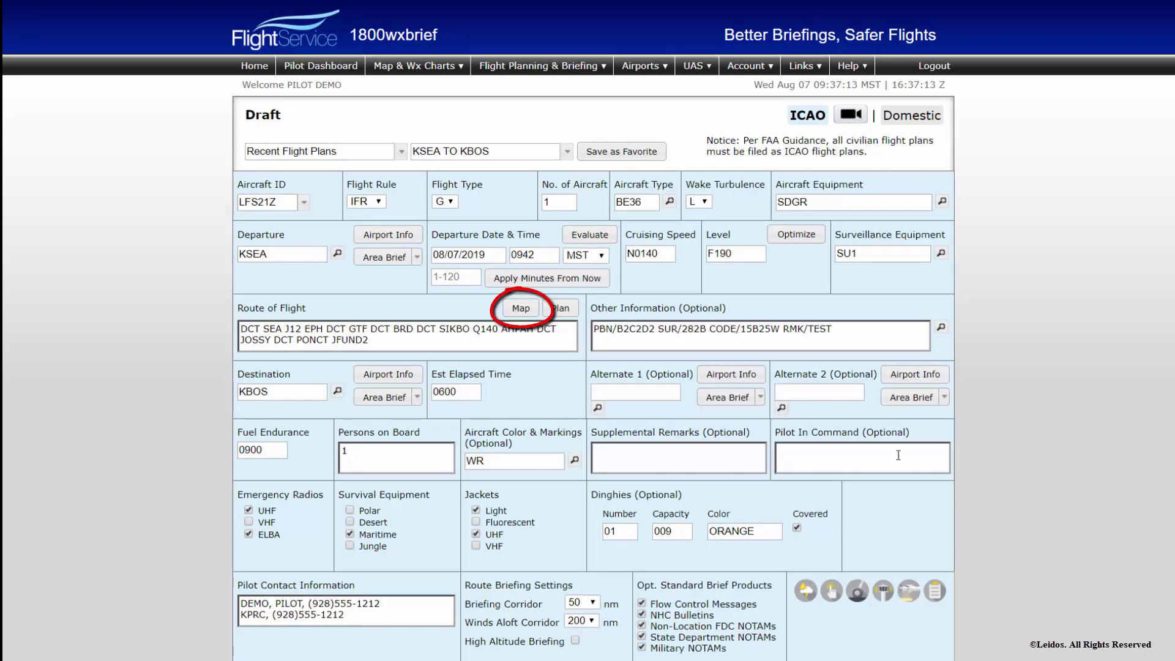
{"action": "left_click", "coordinate": [522, 310]}
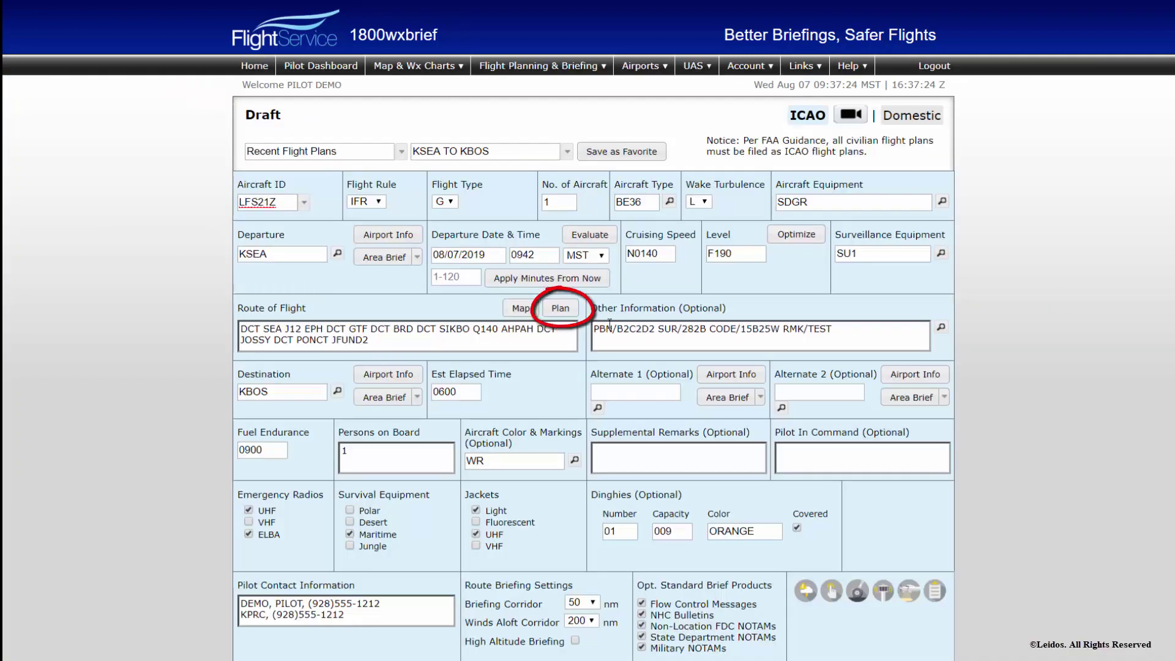
{"action": "left_click", "coordinate": [560, 307]}
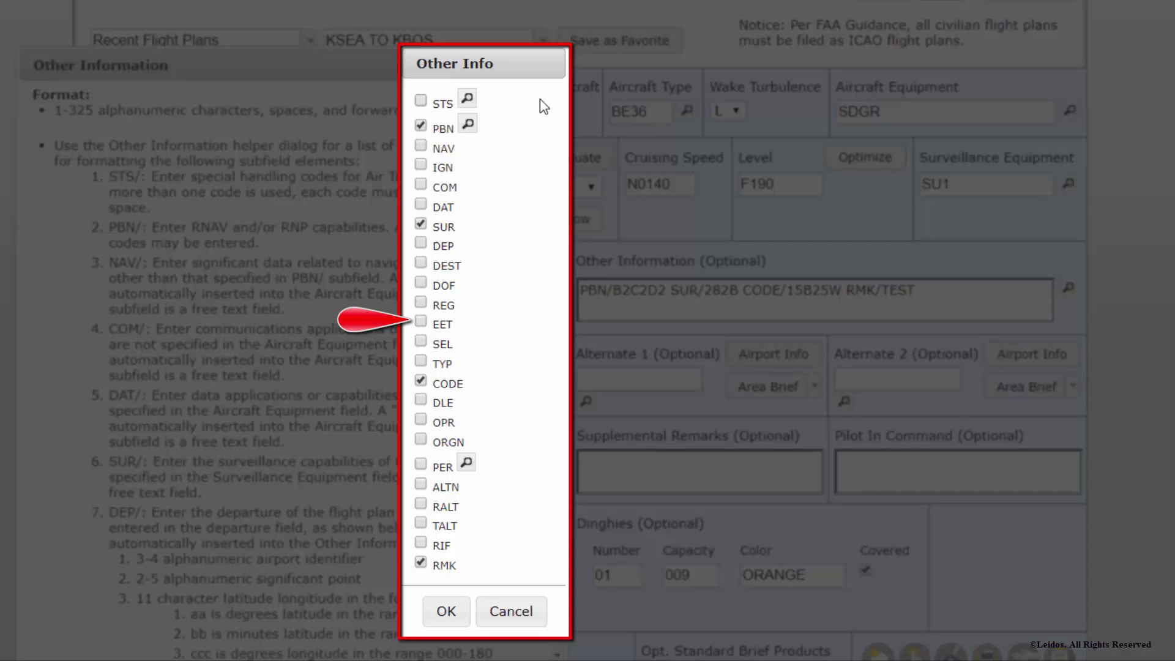
Step: Add the EET subfield to Other Information with the value CZYZ0220
{"action": "left_click", "coordinate": [421, 321]}
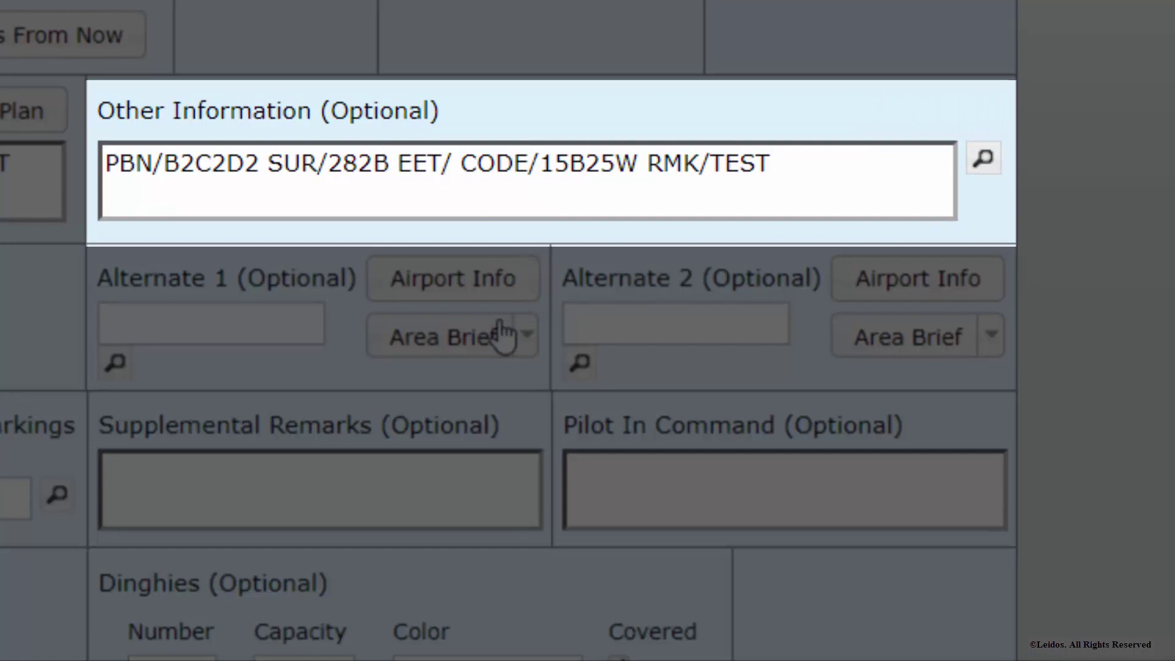
{"action": "type", "text": "CZ"}
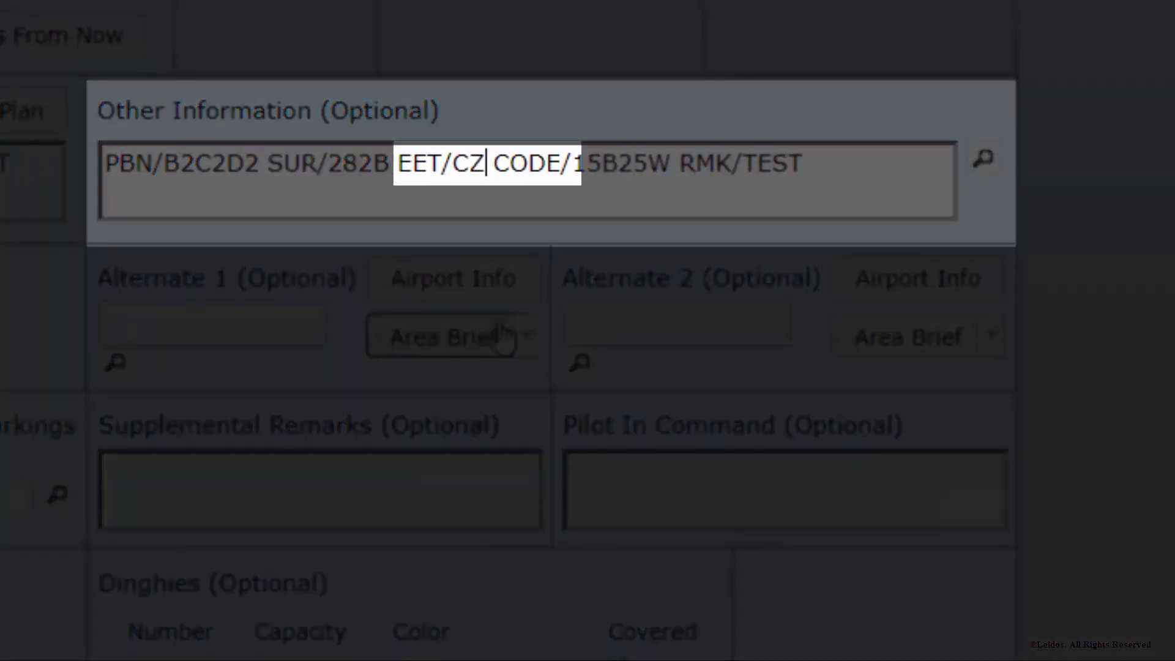
{"action": "type", "text": "YZ0220"}
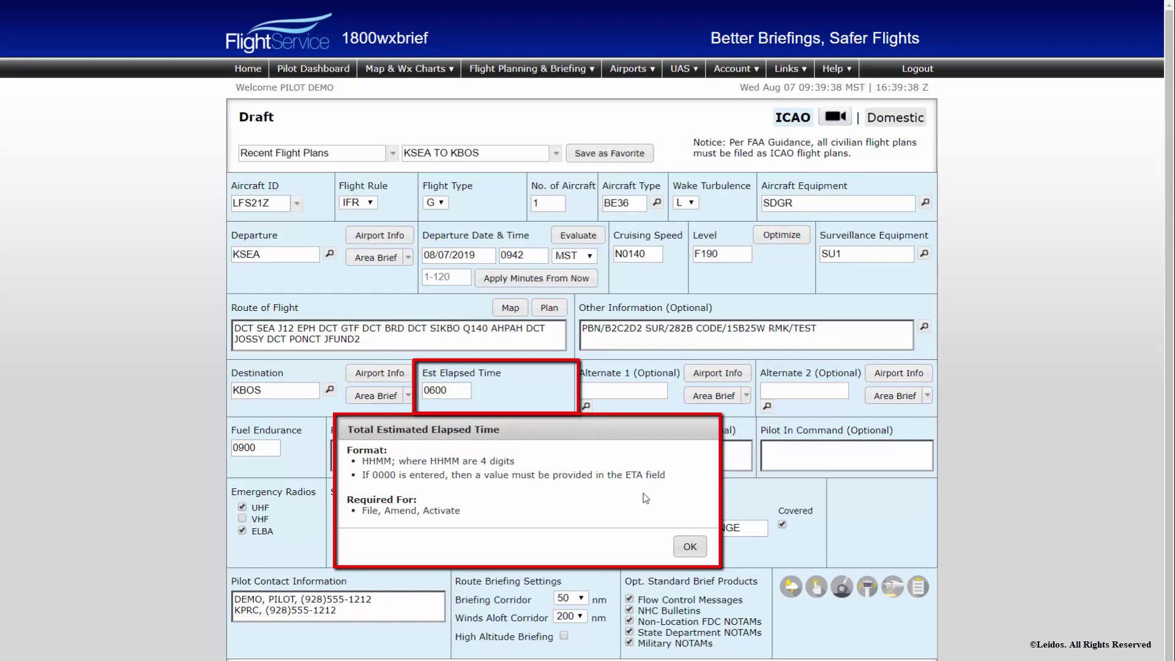
Step: Review the format help for the Est Elapsed Time and Fuel Endurance fields, closing each help dialog
{"action": "left_click", "coordinate": [690, 547]}
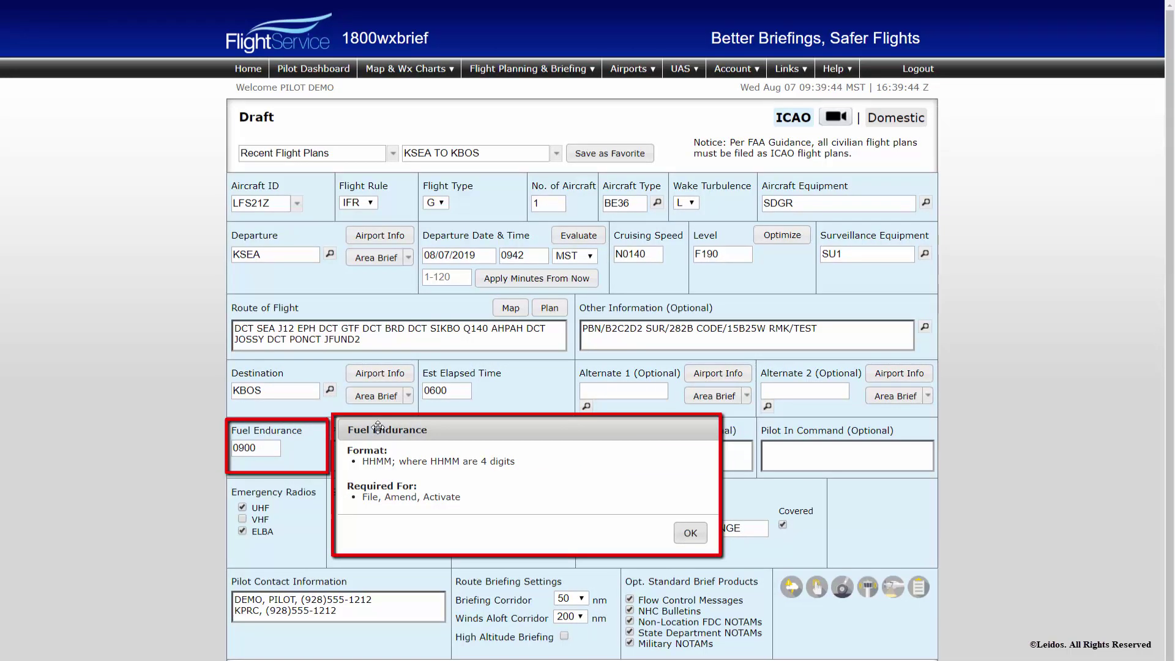
{"action": "left_click", "coordinate": [706, 538]}
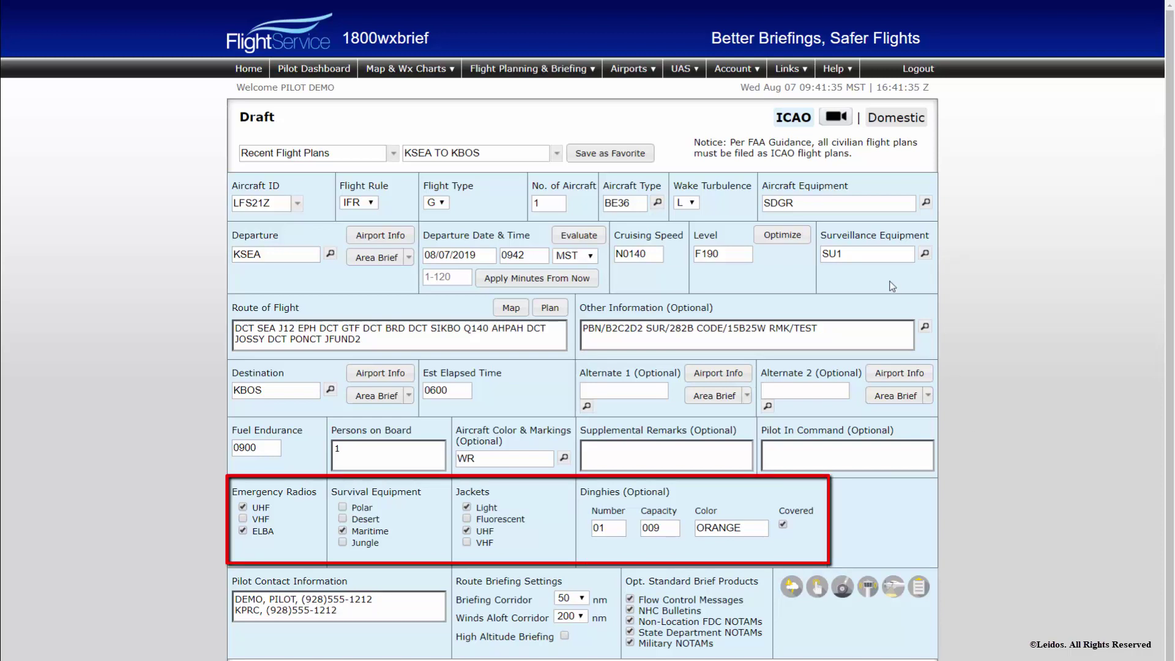
{"action": "left_click", "coordinate": [647, 441]}
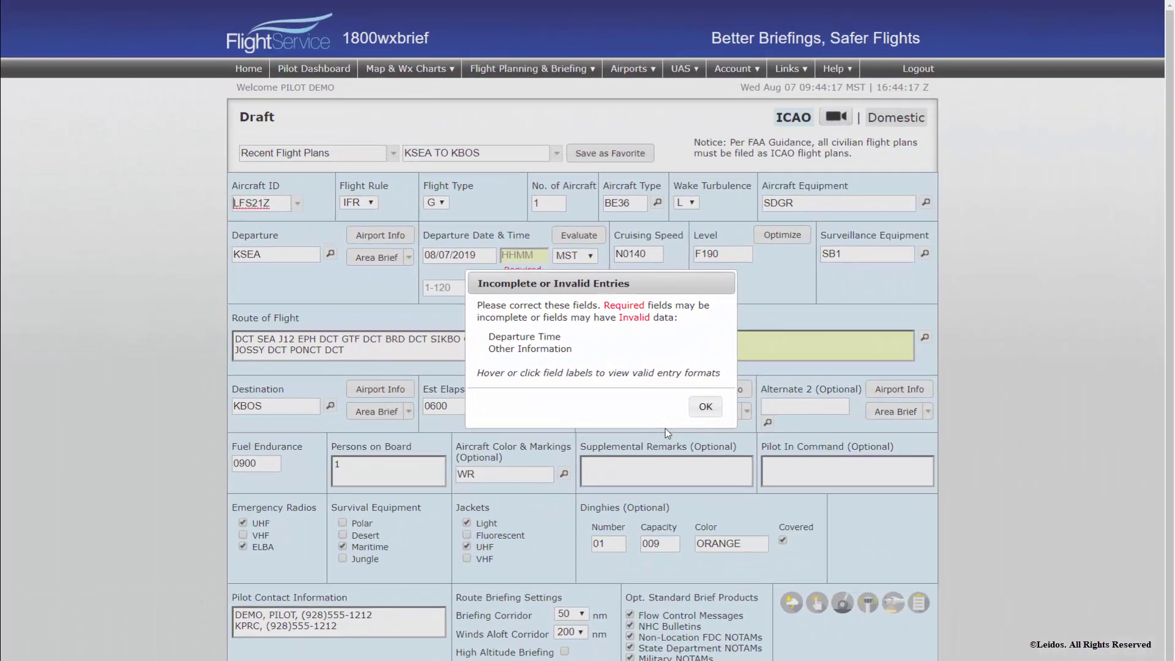
Step: Dismiss the Incomplete or Invalid Entries dialog and look up the site's help and Contact Us information
{"action": "left_click", "coordinate": [702, 407]}
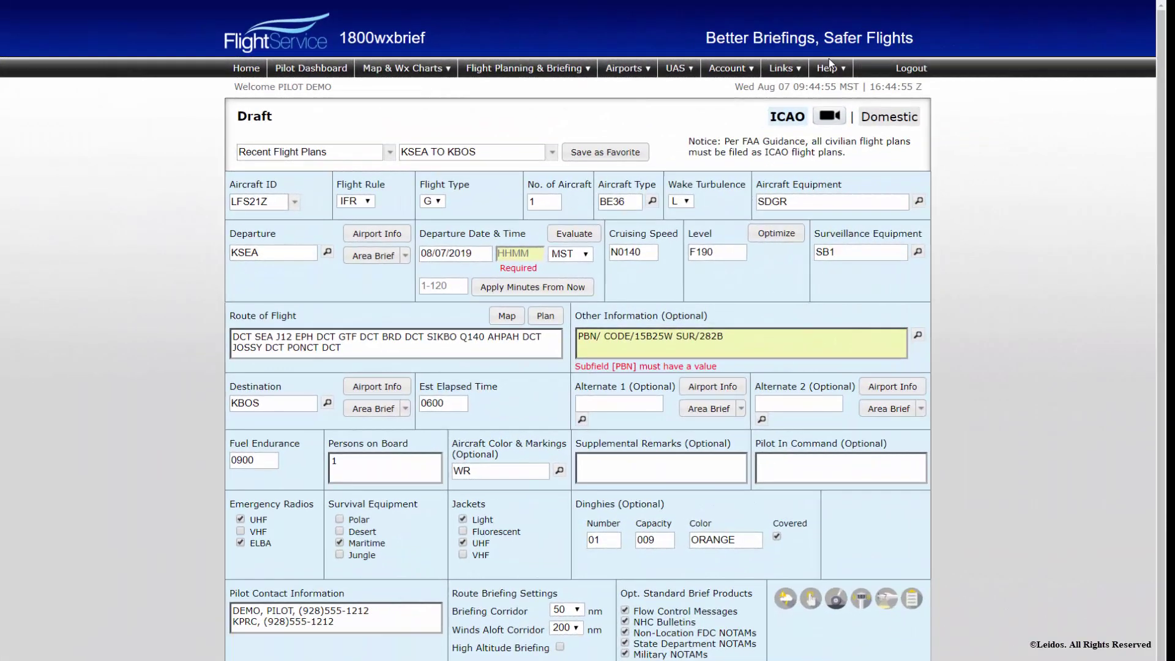
{"action": "left_click", "coordinate": [828, 68]}
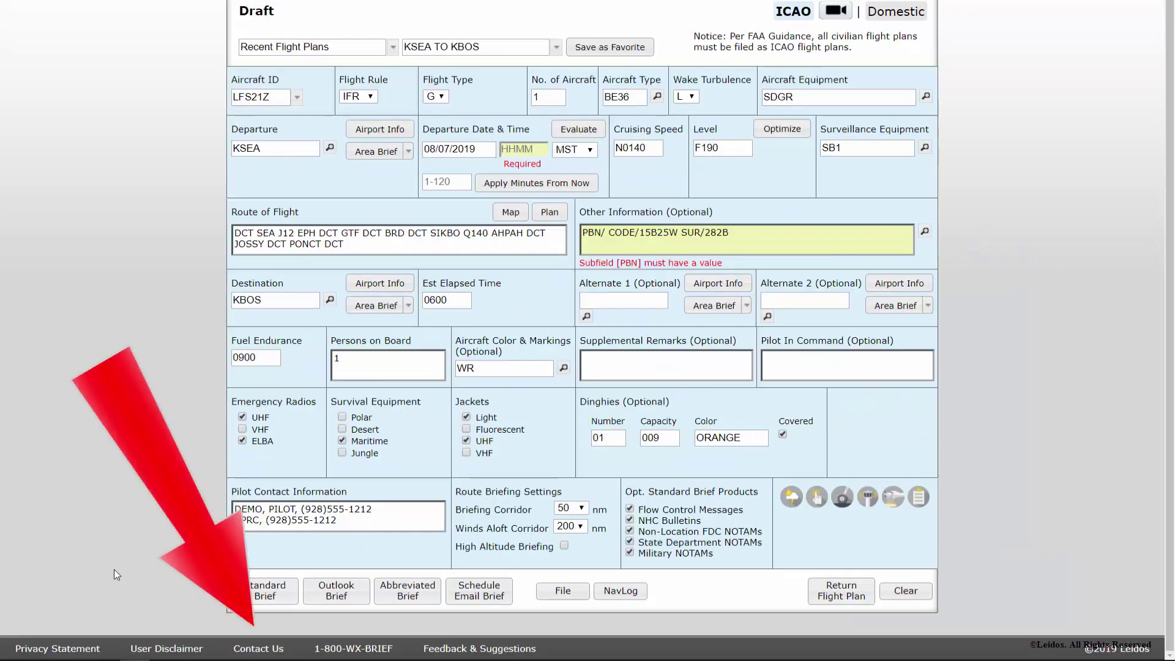
{"action": "left_click", "coordinate": [262, 649]}
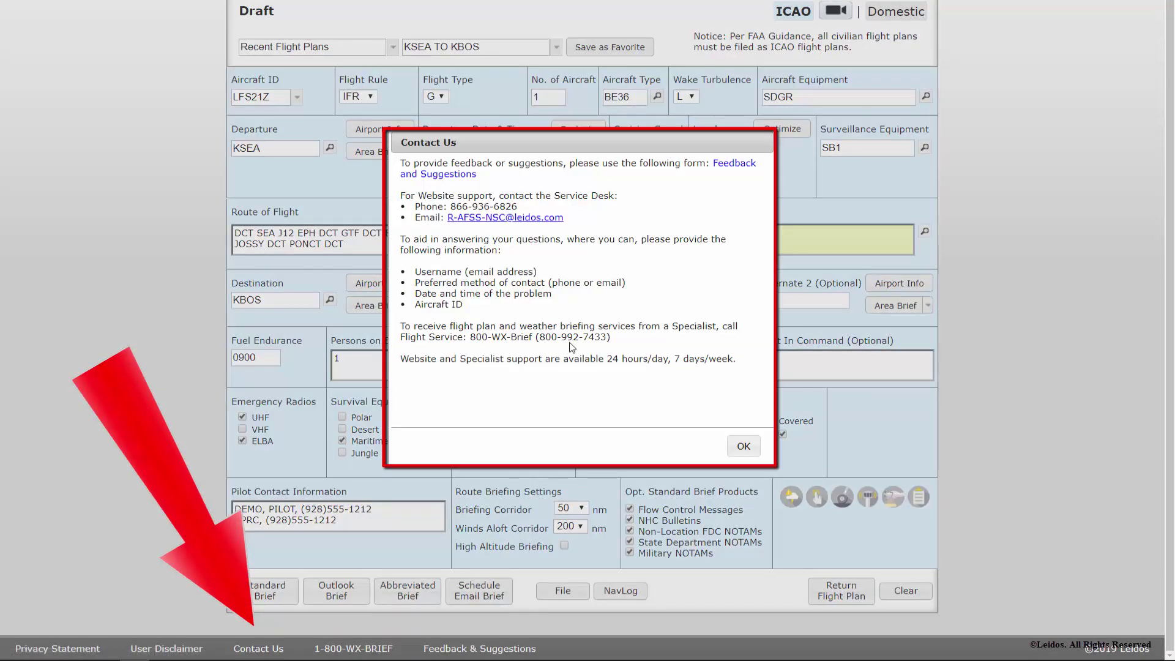